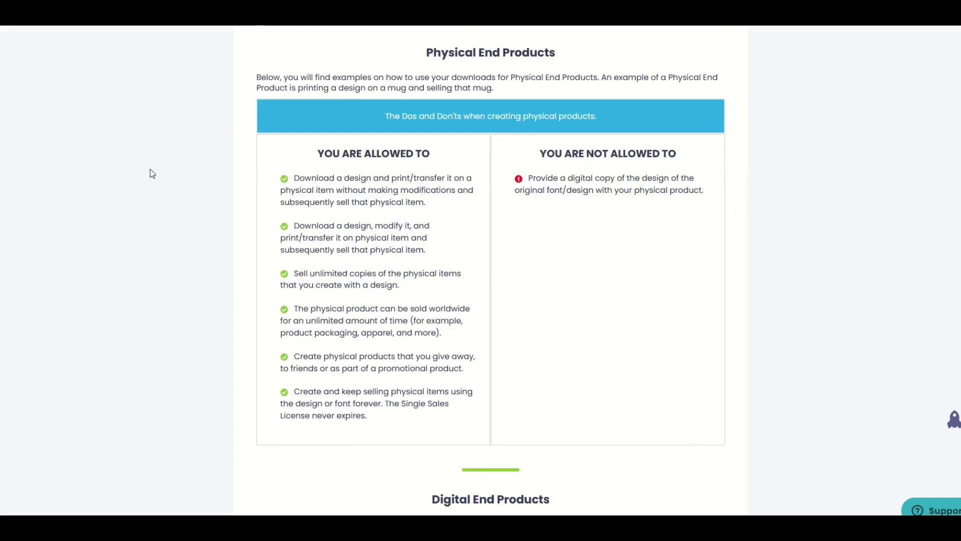
Read through the licence's allowed and not-allowed uses for physical end products
drag(324, 155, 379, 184)
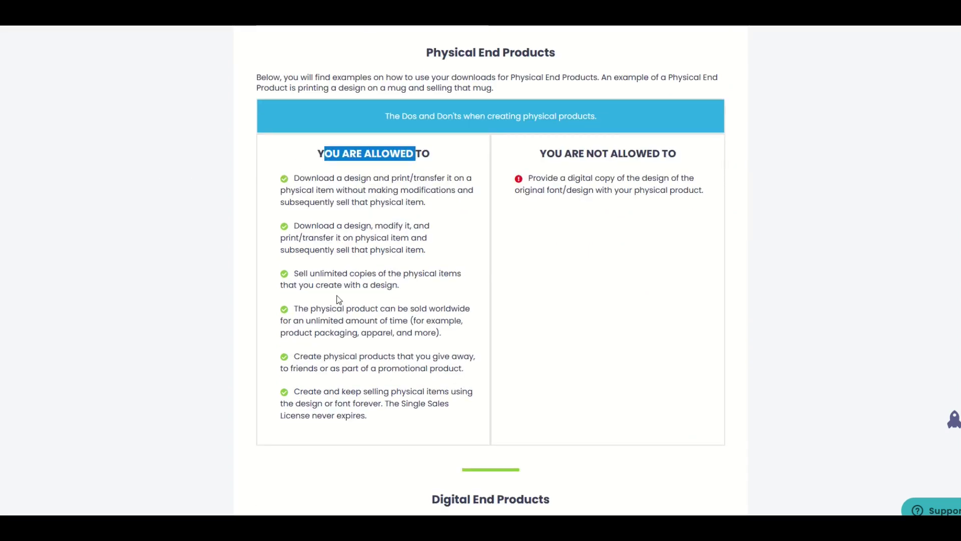
scroll(347, 382, down, 1)
scroll(287, 151, up, 2)
click(287, 151)
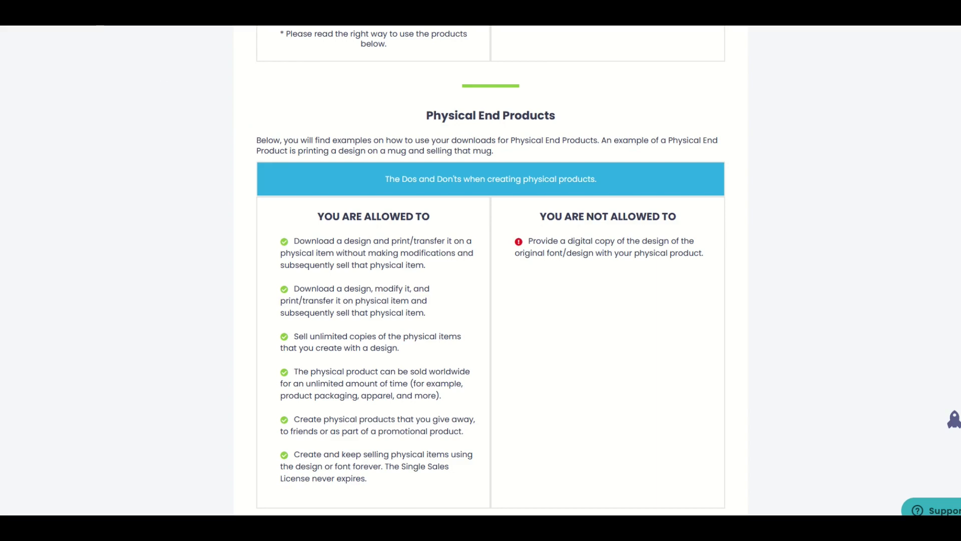
key(alt+Left)
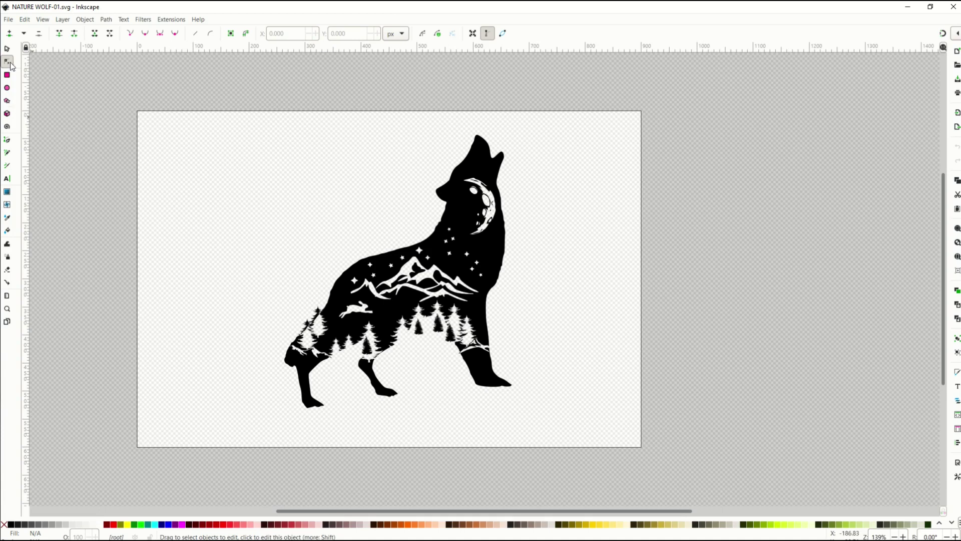
In Inkscape, show the wolf path's nodes and examine them closely around the stars, mountains, rabbit and trees
click(432, 255)
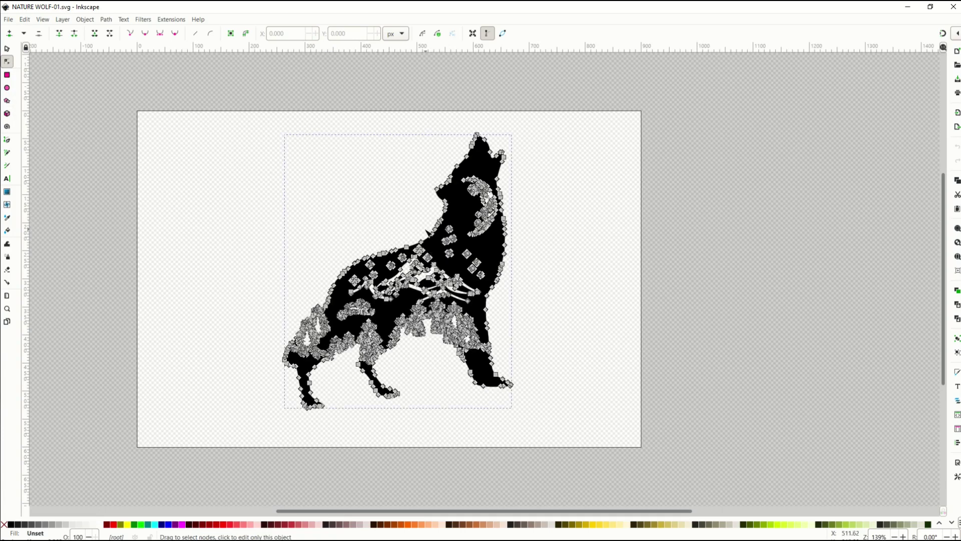
scroll(420, 235, up, 4)
scroll(427, 232, down, 10)
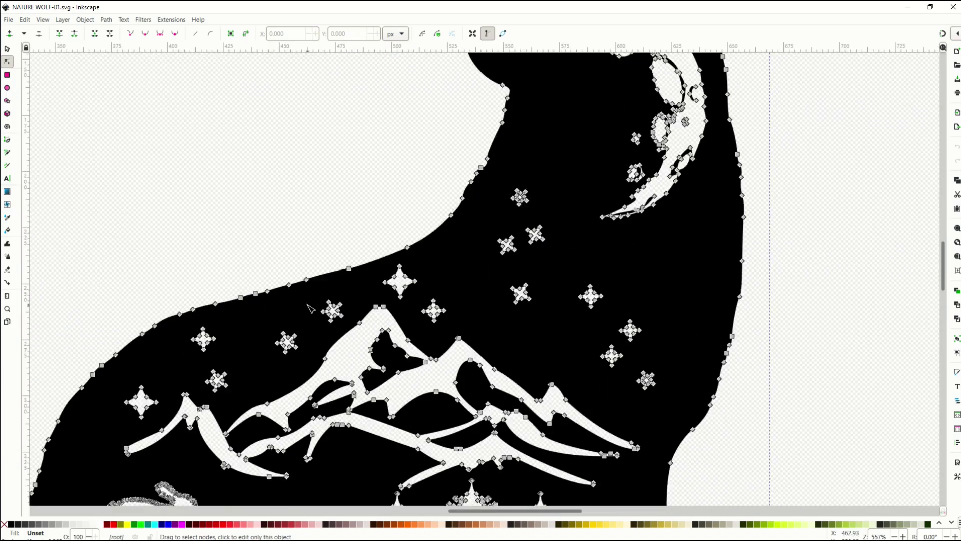
scroll(315, 306, down, 3)
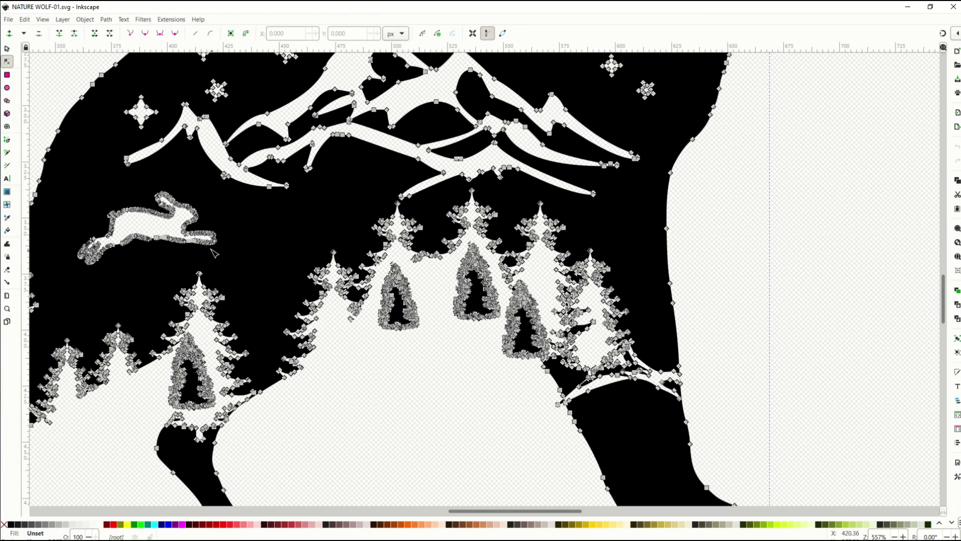
scroll(147, 276, down, 3)
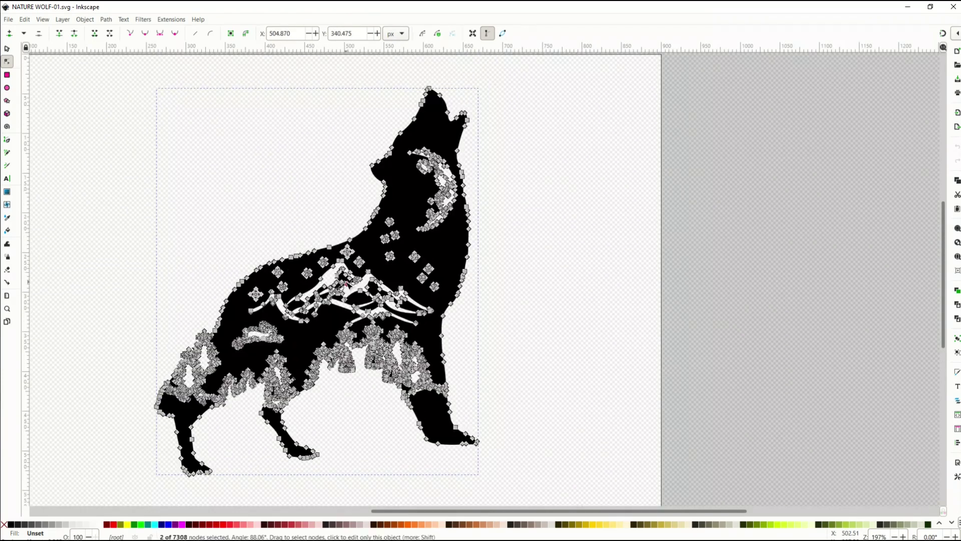
click(7, 48)
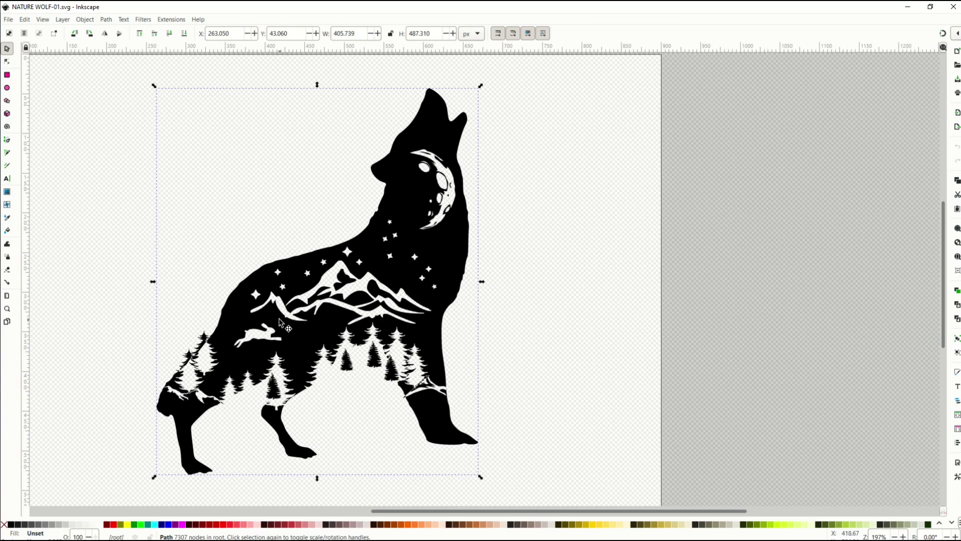
Delete all nodes of the crescent moon and its craters so the wolf's head and neck are solid
click(7, 62)
scroll(454, 226, up, 4)
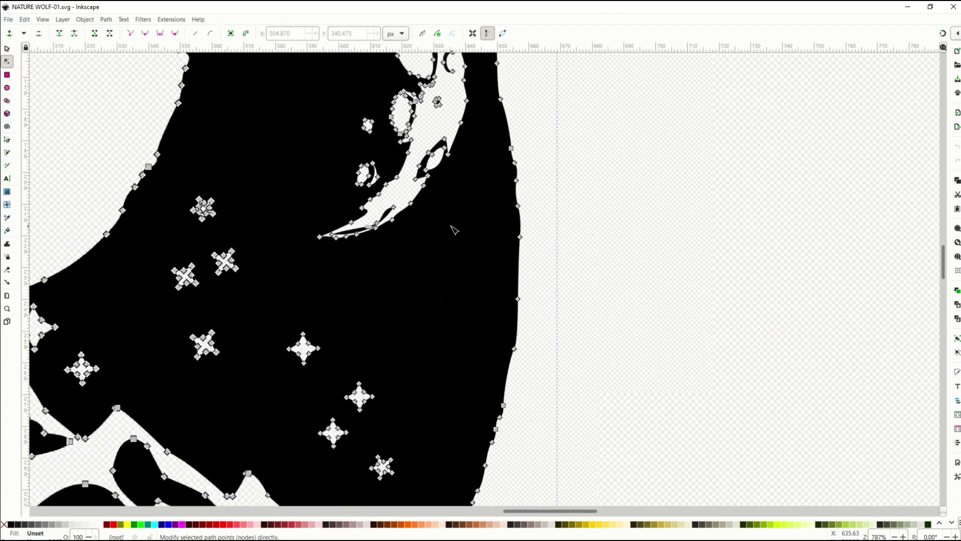
scroll(451, 230, up, 2)
scroll(334, 231, up, 3)
drag(271, 116, 452, 443)
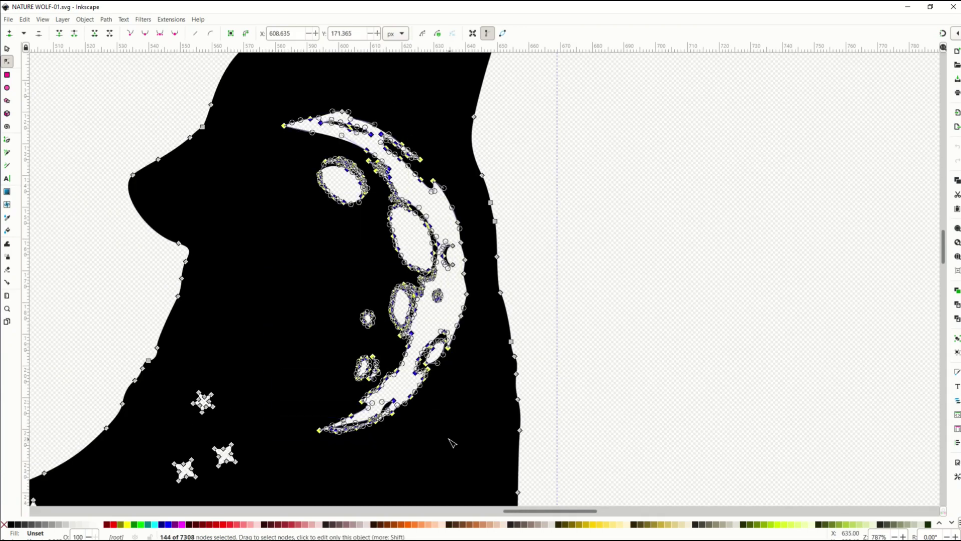
key(Delete)
drag(312, 101, 467, 349)
key(Delete)
drag(360, 200, 480, 318)
key(Delete)
scroll(359, 298, down, 3)
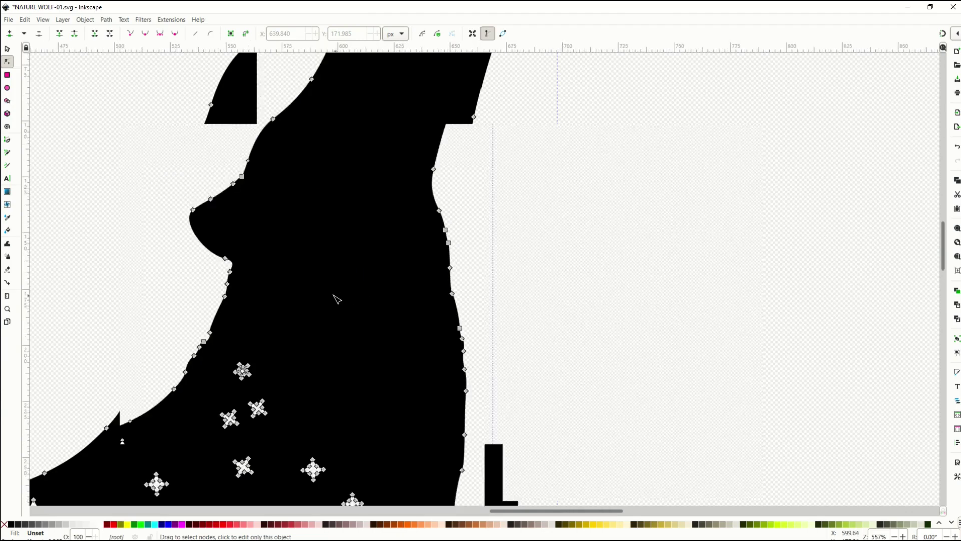
scroll(336, 299, down, 1)
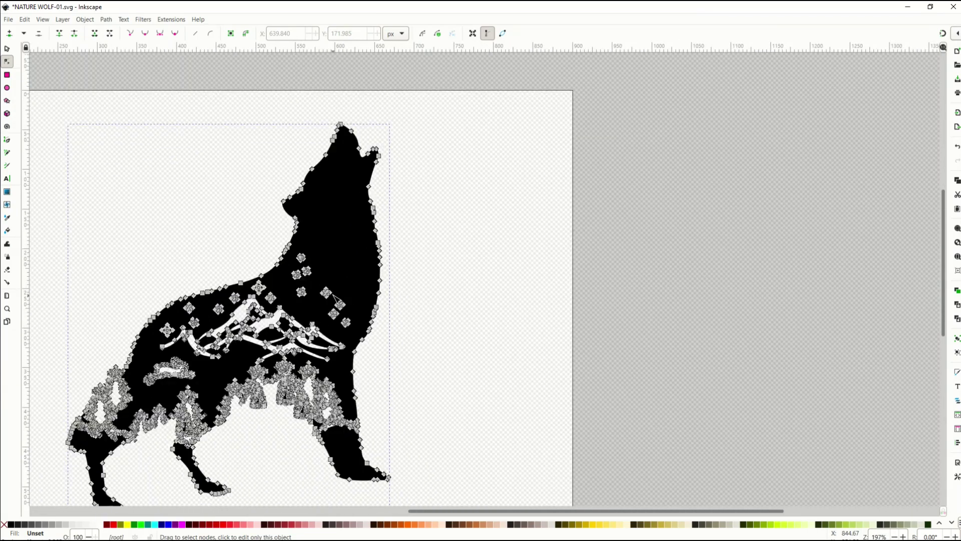
Export the selected wolf as a 300 DPI PNG named WOLF DETAILED and preview the exported image
click(7, 48)
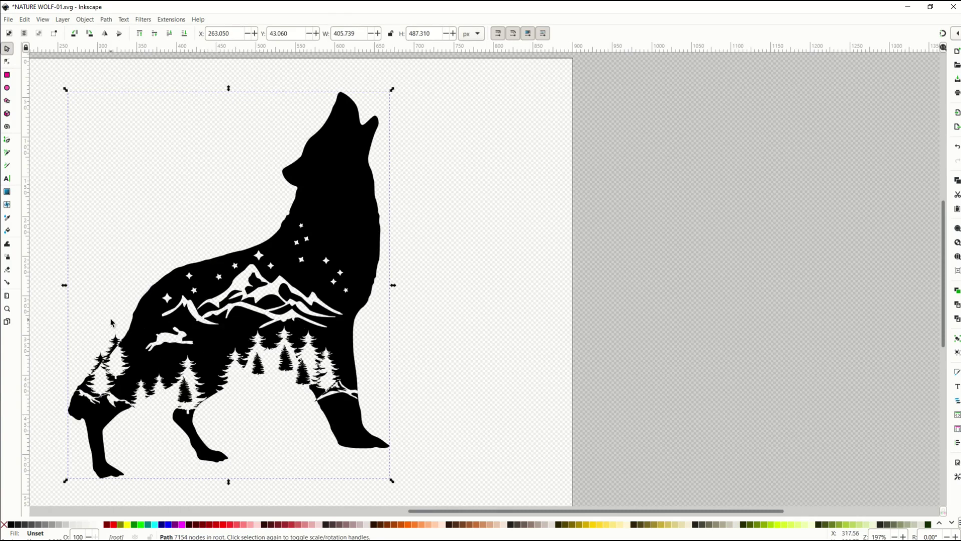
scroll(105, 317, down, 1)
drag(422, 511, 315, 511)
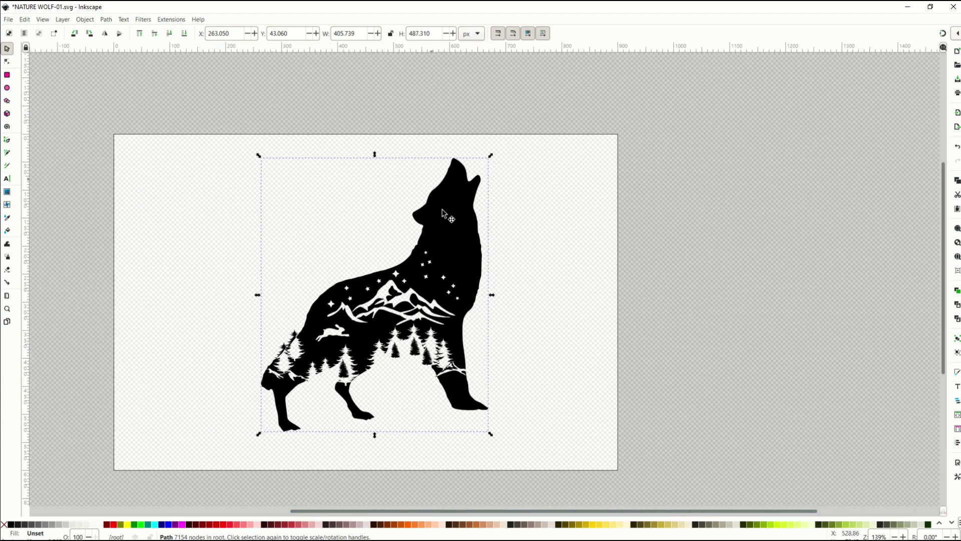
click(956, 126)
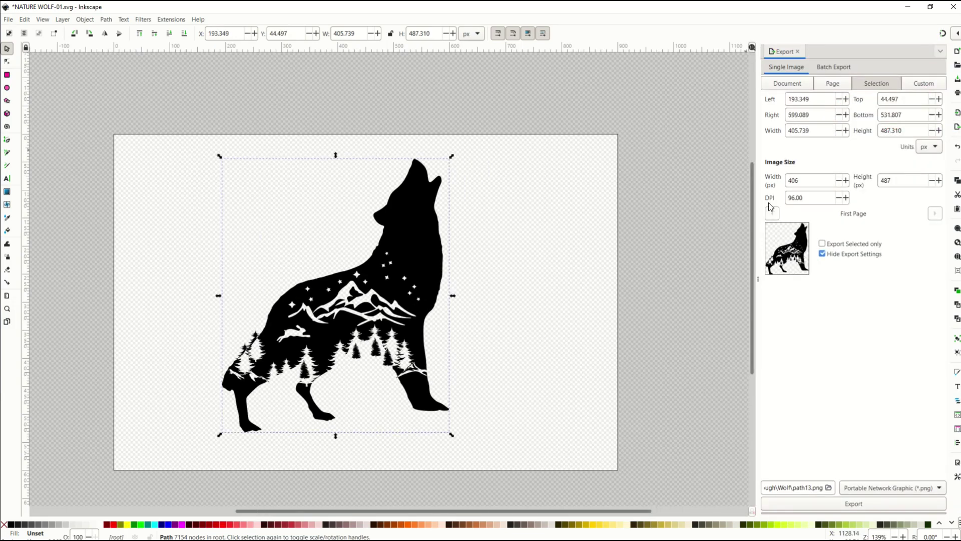
triple_click(803, 195)
text(300)
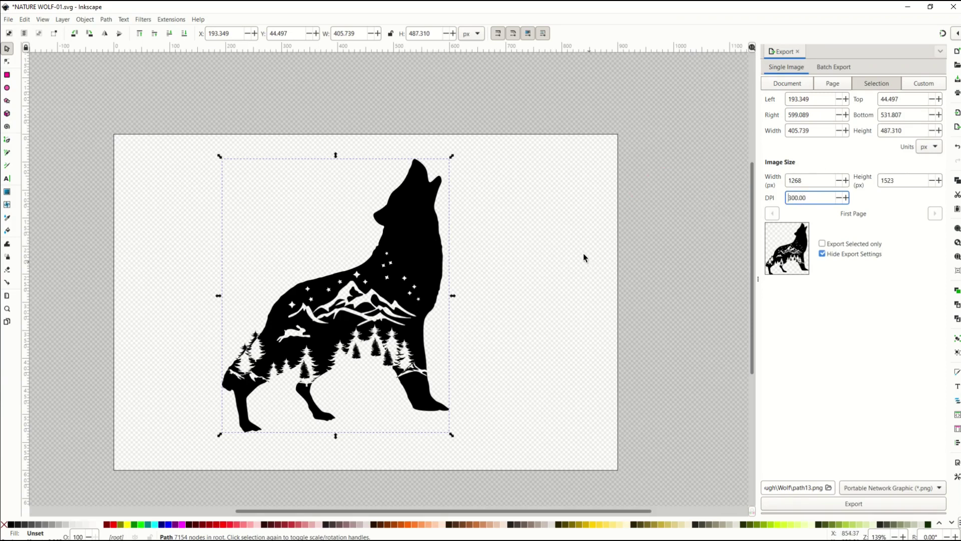
click(839, 503)
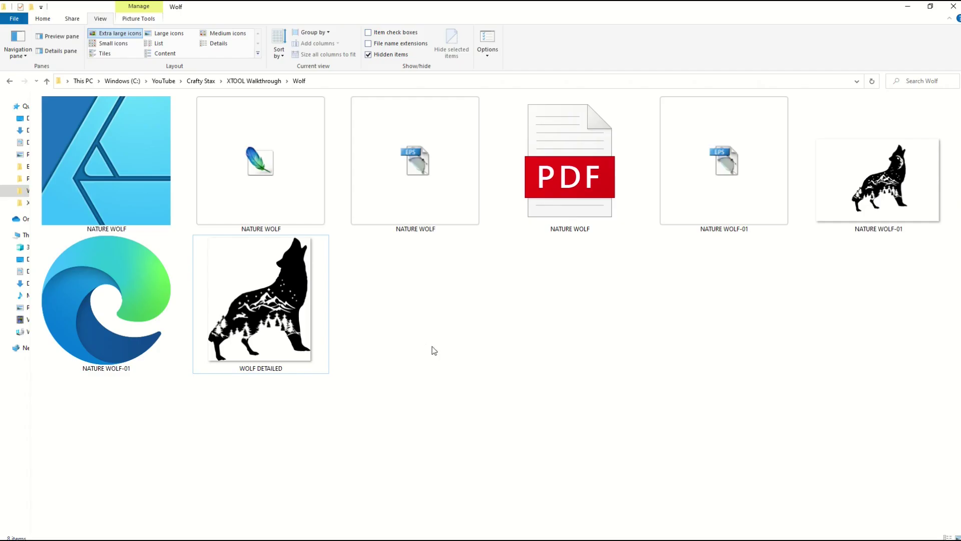
double_click(291, 286)
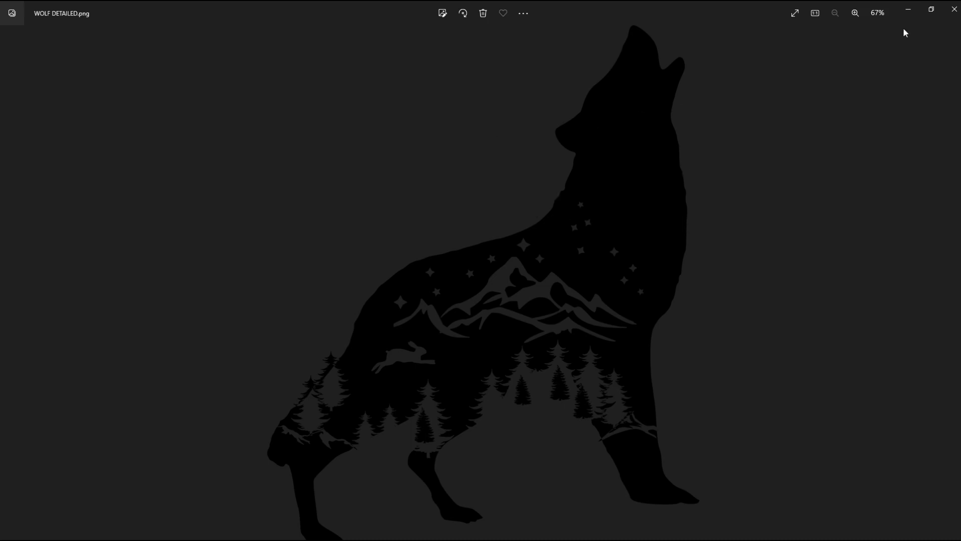
click(954, 9)
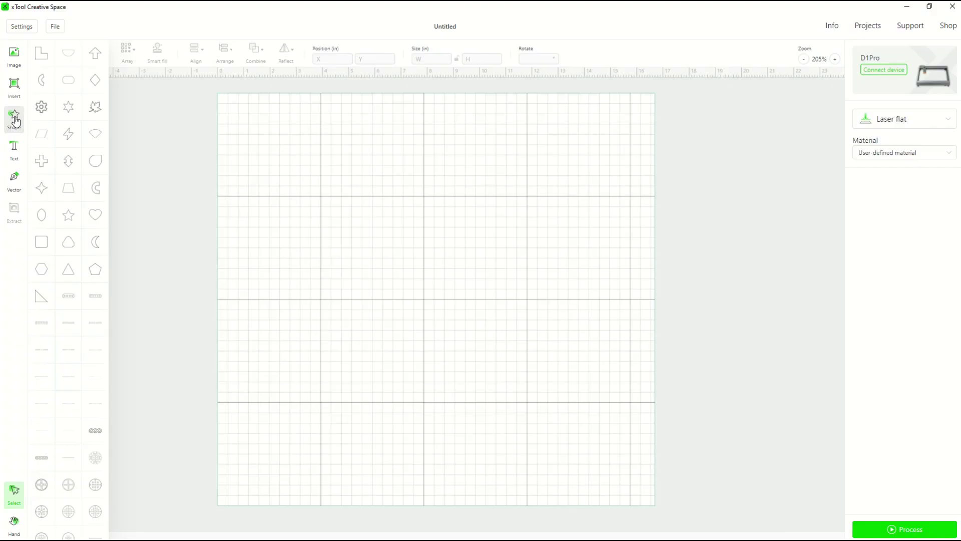
In xTool Creative Space, add a rounded square at the canvas origin and enlarge it to about 7.5 × 7.48 in
click(43, 243)
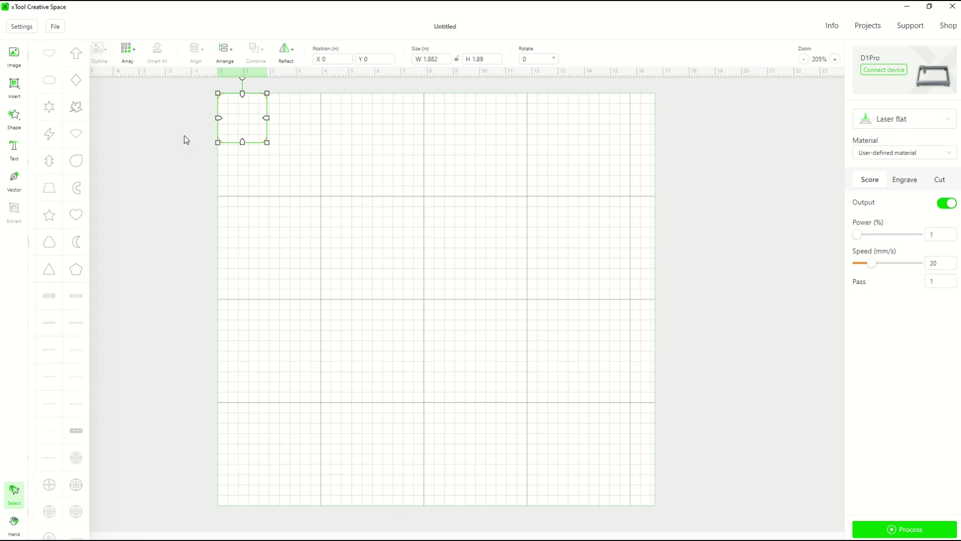
drag(268, 144, 414, 289)
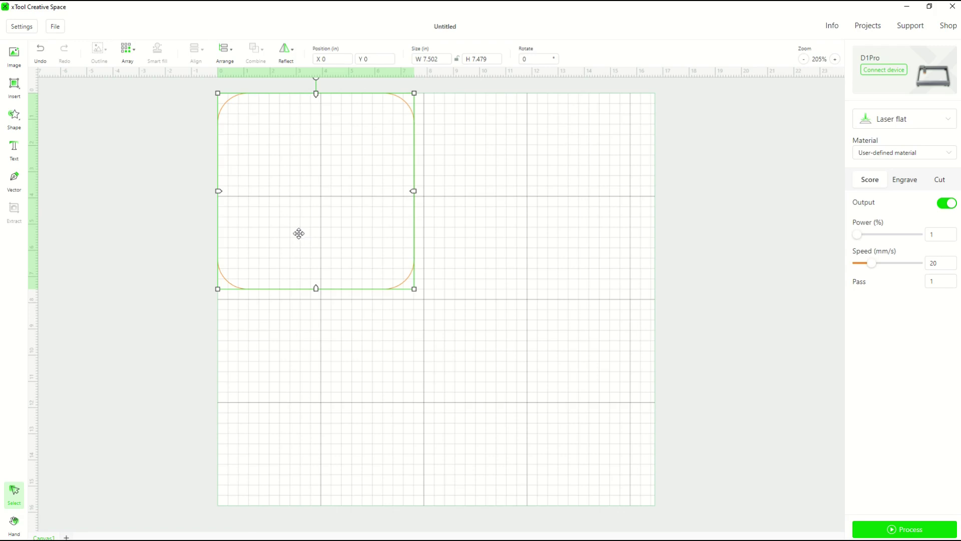
click(446, 207)
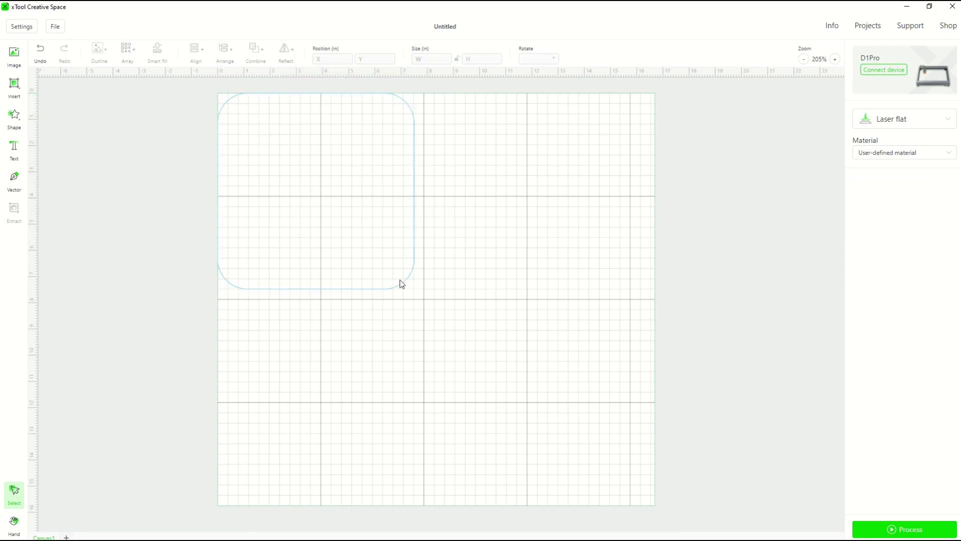
Compare the Engrave and Cut processing types on the rounded square and return it to Score
click(265, 290)
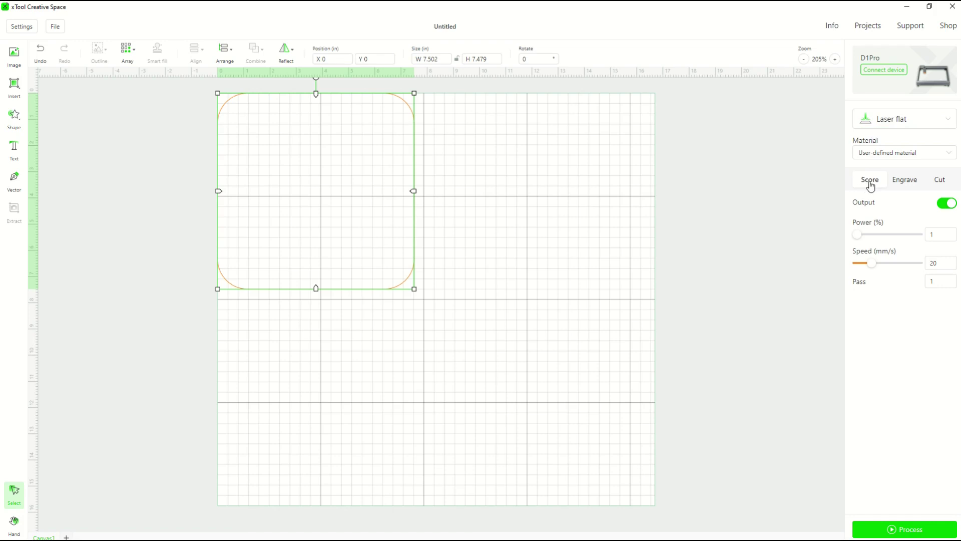
click(903, 180)
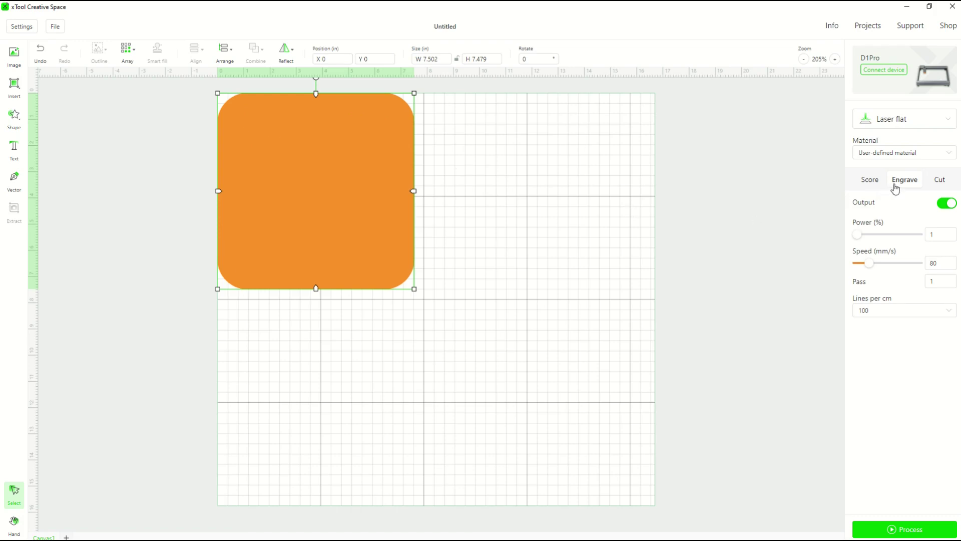
click(939, 184)
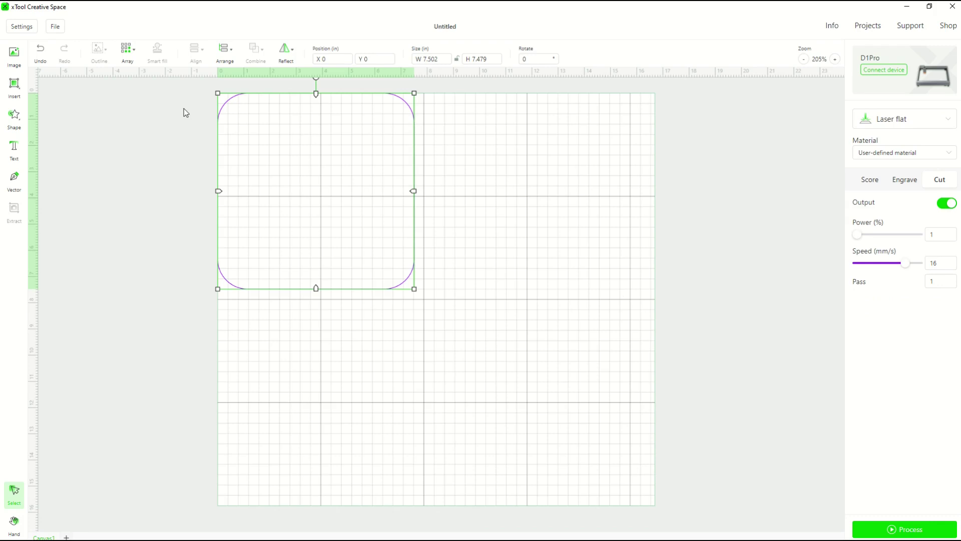
click(910, 186)
click(871, 188)
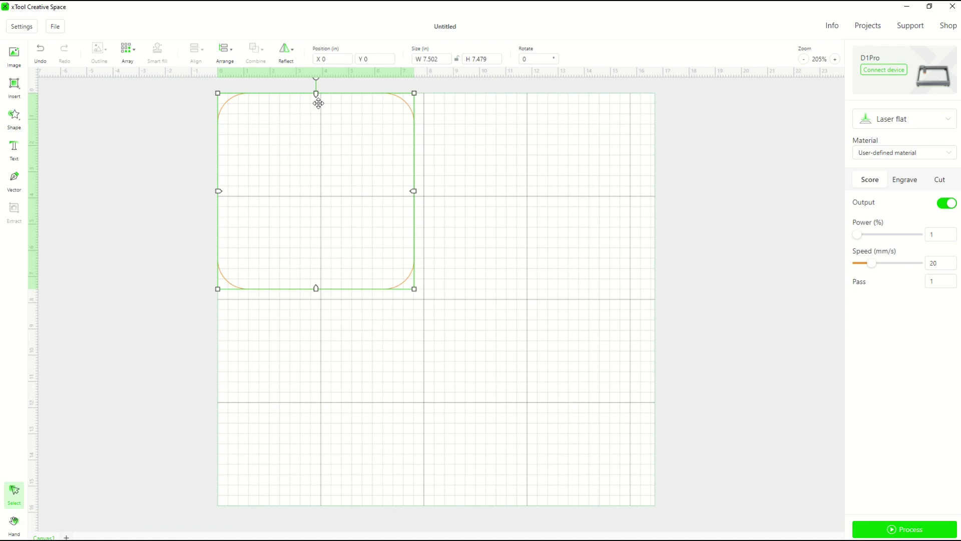
Try the rounded square's score power range, leaving it at 1%, and set the speed to 80 mm/s
drag(857, 235, 930, 235)
drag(918, 239, 829, 239)
drag(871, 265, 911, 264)
Import the WOLF DETAILED image into the project
click(55, 26)
click(56, 27)
click(56, 29)
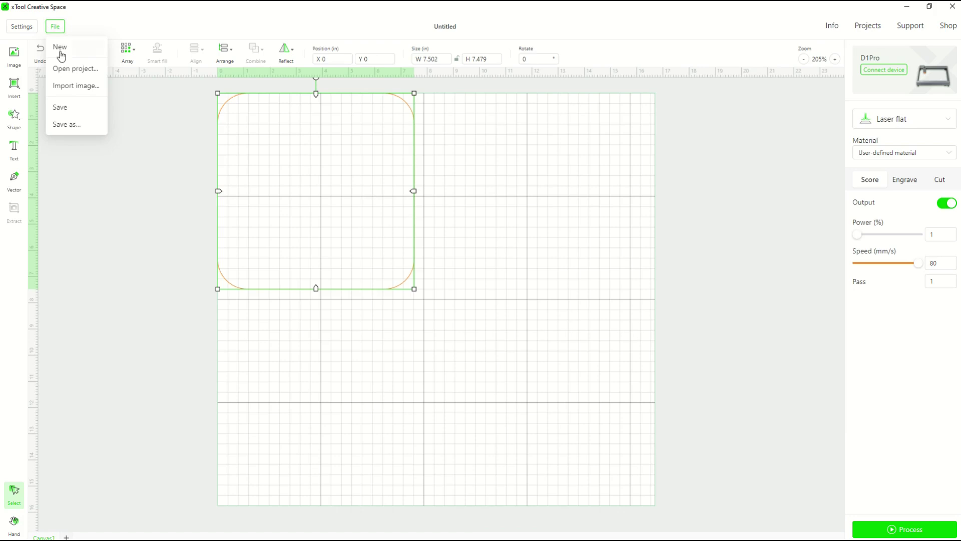
click(68, 86)
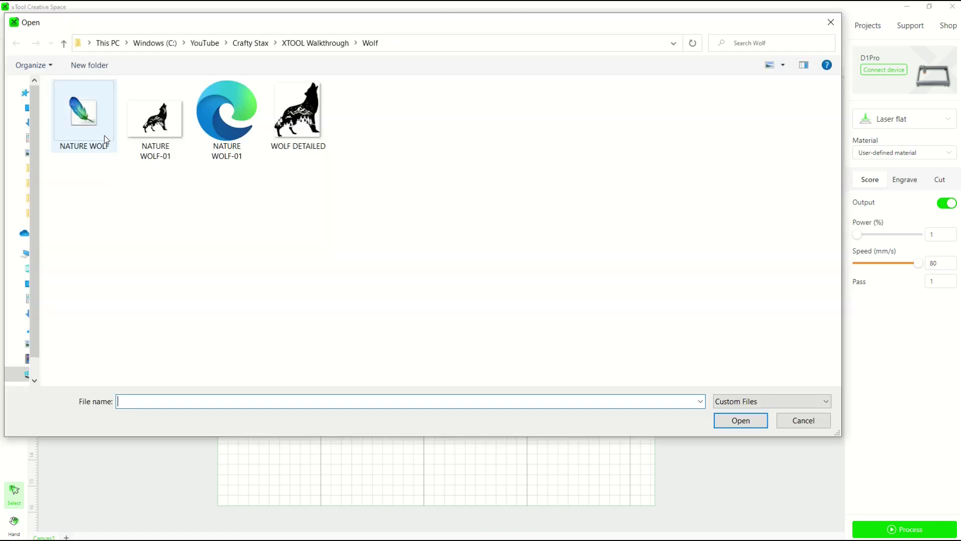
double_click(297, 124)
Centre the wolf image inside the rounded square and enlarge it to about 4.74 × 5.69 in
drag(293, 168, 325, 198)
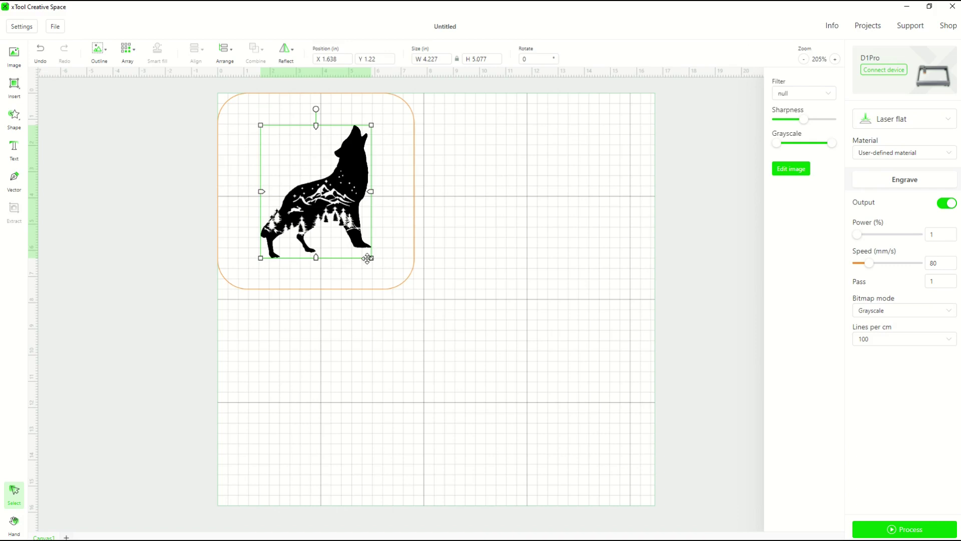
mouse_move(371, 258)
mouse_down()
mouse_move(422, 297)
mouse_move(437, 338)
mouse_move(381, 267)
mouse_up()
click(408, 211)
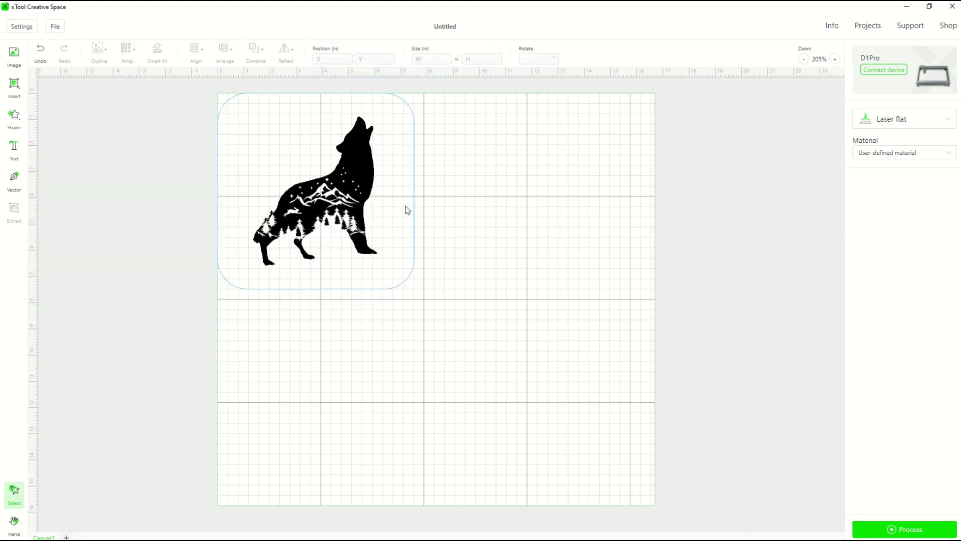
Add the ring shape with four small holes inside the rounded square and move the wolf image outside the square
click(14, 118)
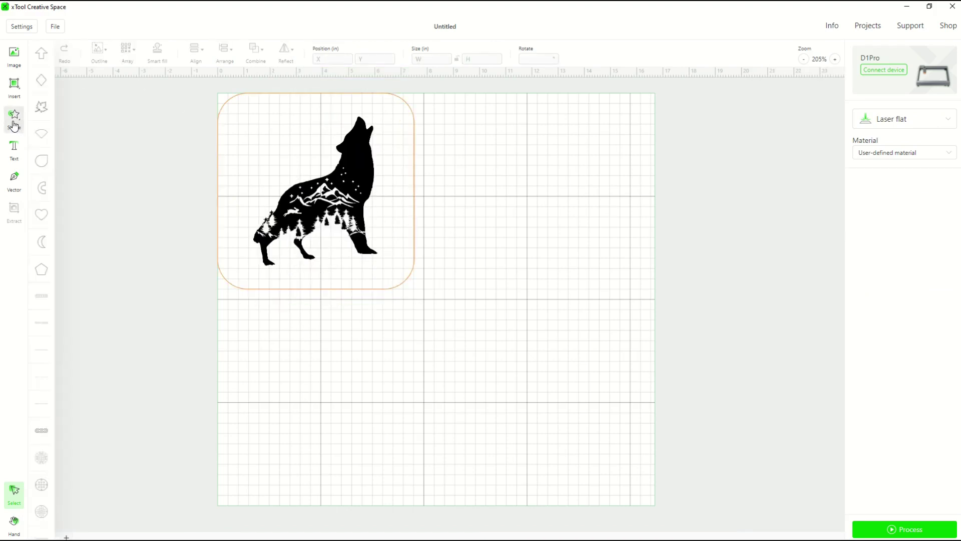
scroll(64, 381, down, 4)
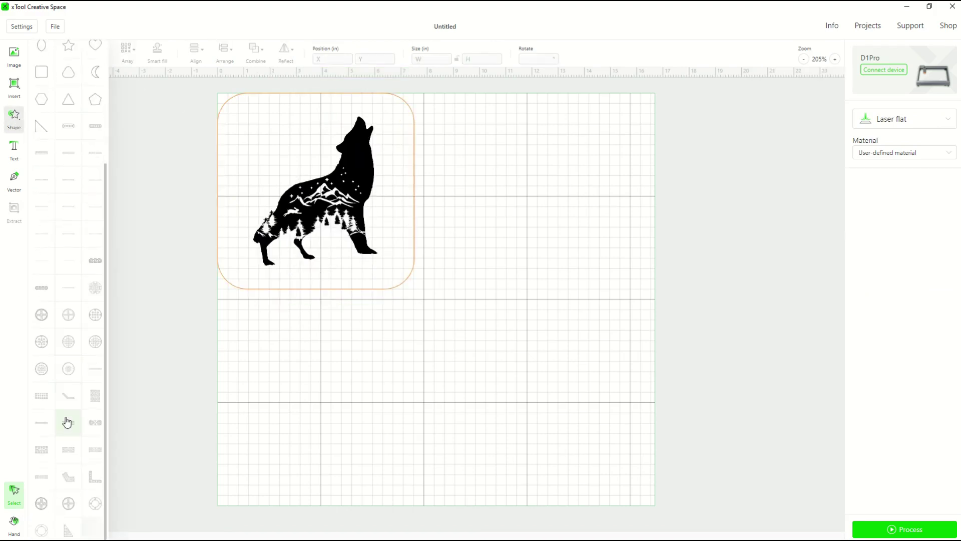
click(42, 530)
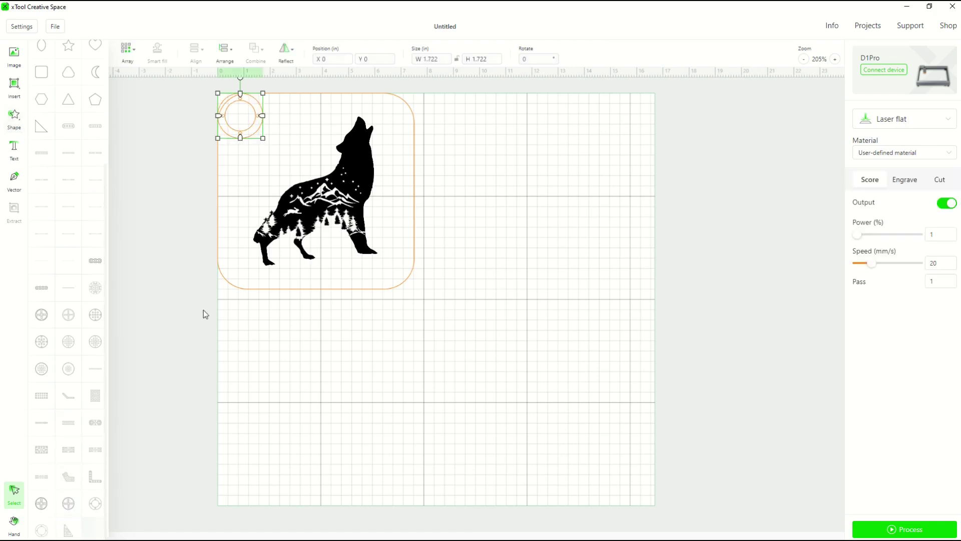
drag(260, 134, 552, 329)
click(331, 194)
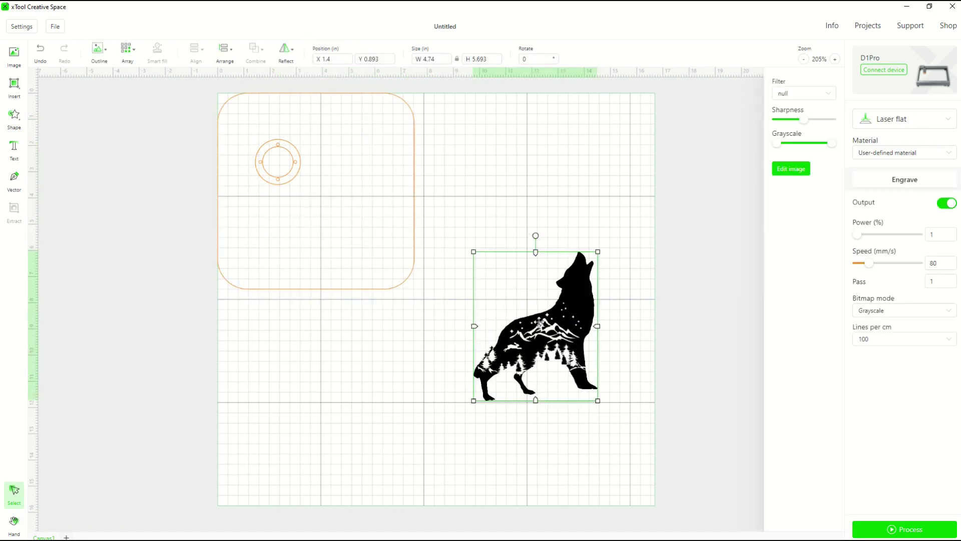
Enlarge the four-hole ring to about 6.98 × 6.67 in within the rounded square
click(291, 181)
drag(278, 179, 412, 275)
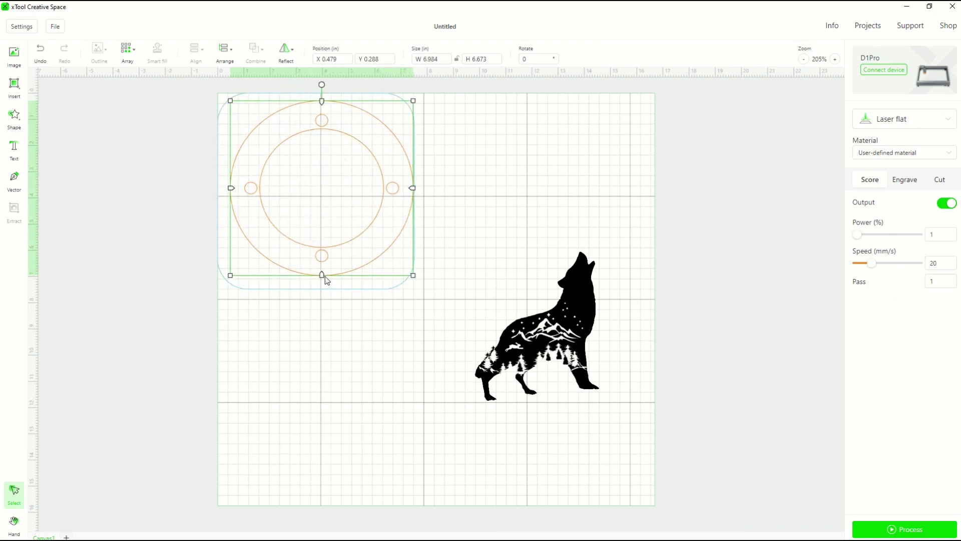
Stretch the four-hole ring to about 7.45 × 7.45 in so it fills the rounded square edge to edge
drag(322, 275, 323, 287)
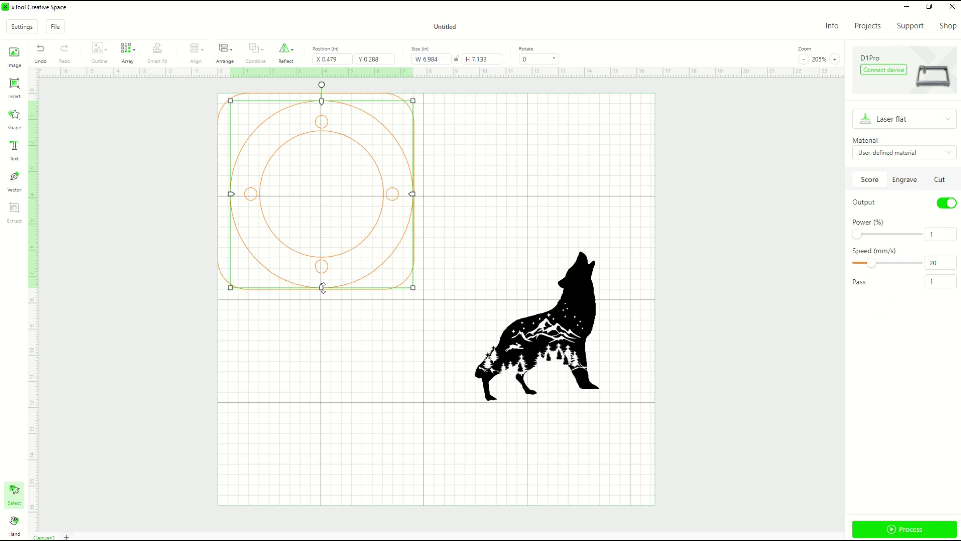
drag(230, 195, 218, 194)
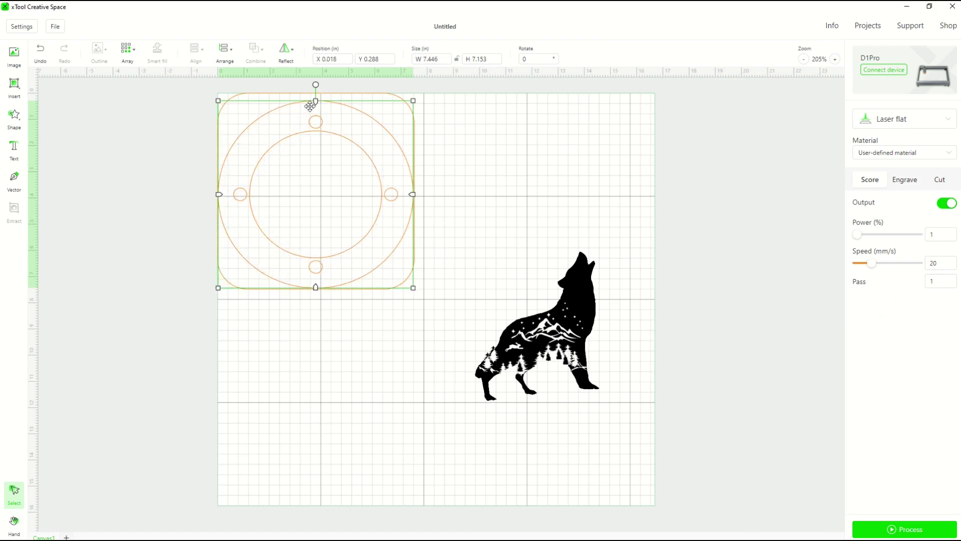
drag(316, 100, 316, 94)
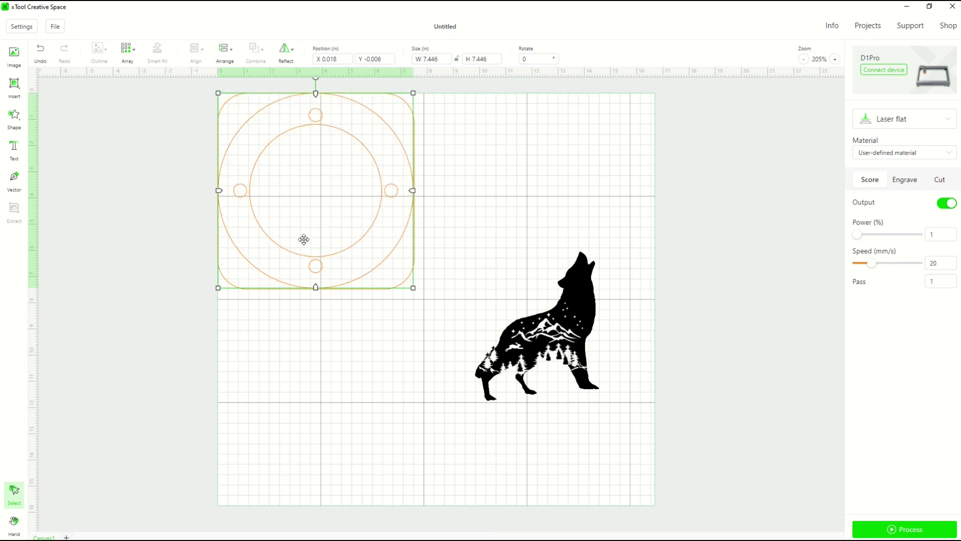
Centre the wolf image on the four-hole ring inside the rounded square, and delete the ring
drag(555, 333, 324, 191)
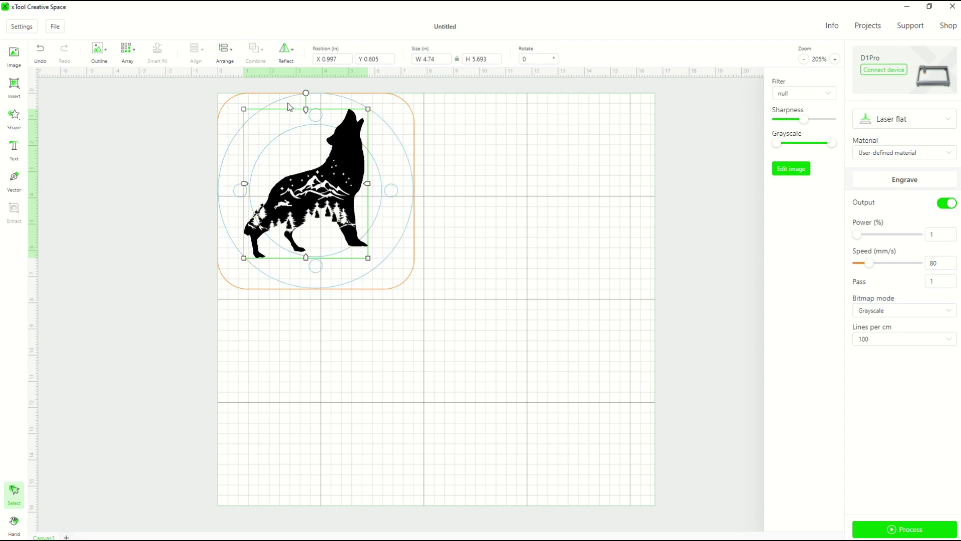
drag(327, 194, 340, 201)
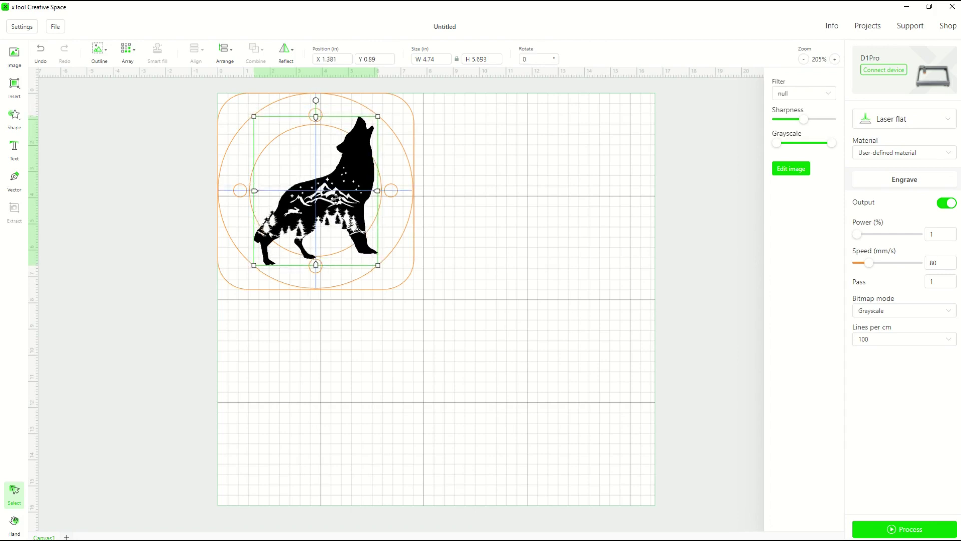
click(395, 246)
key(Delete)
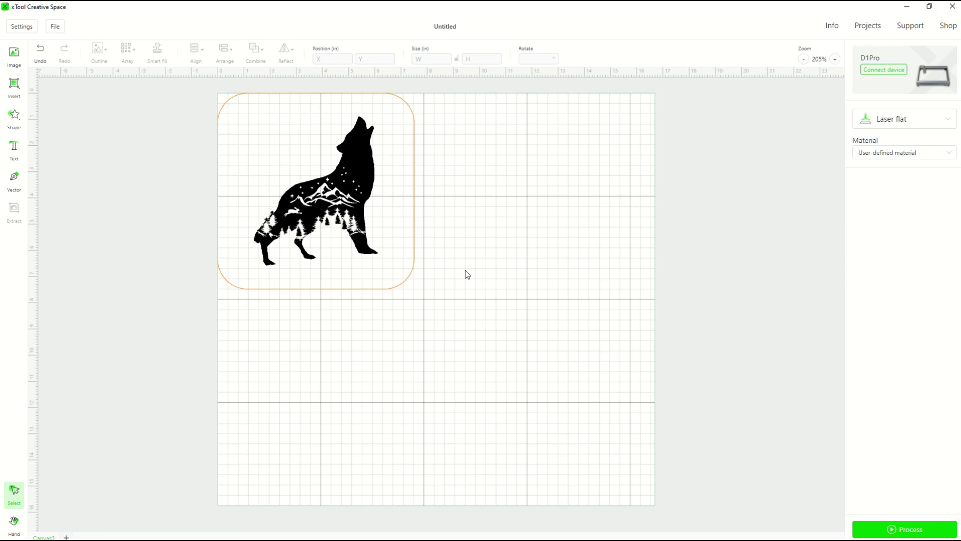
Save the project as an XCS Project named WOLF ENGRAVING in the Wolf folder
click(53, 30)
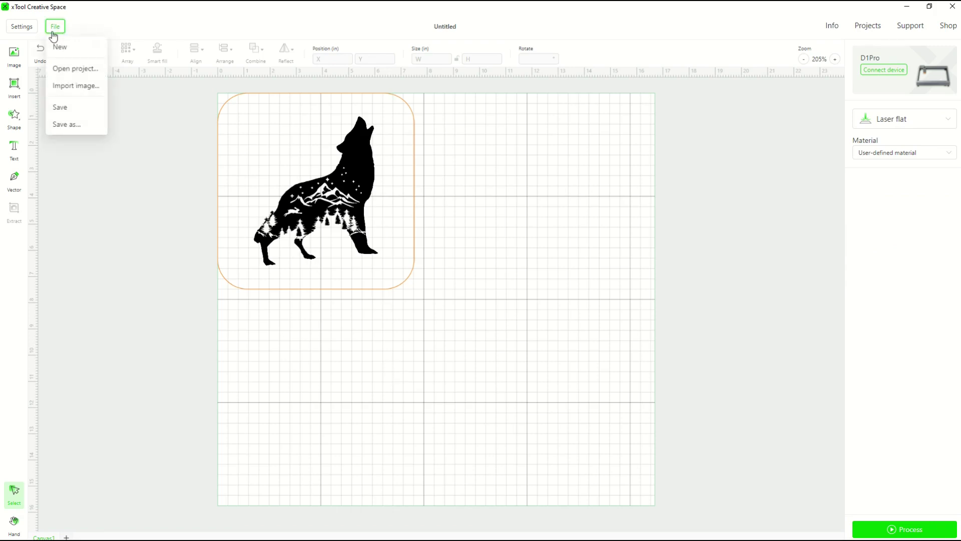
click(64, 123)
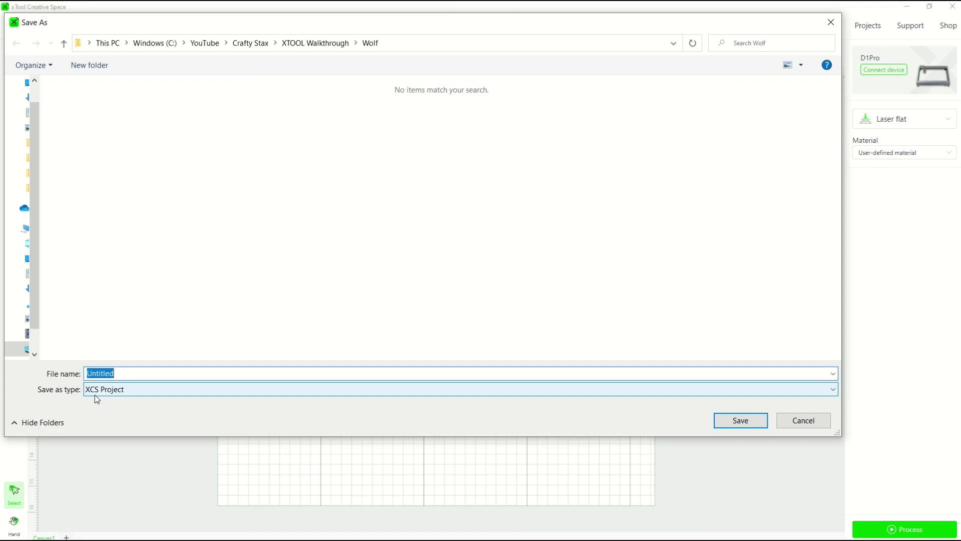
text(WOLF)
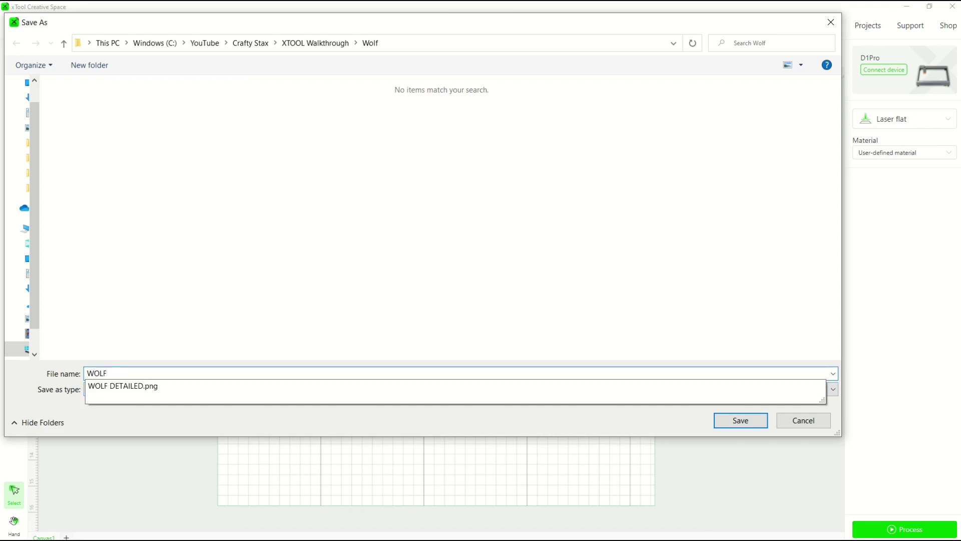
text( ENGRAVING)
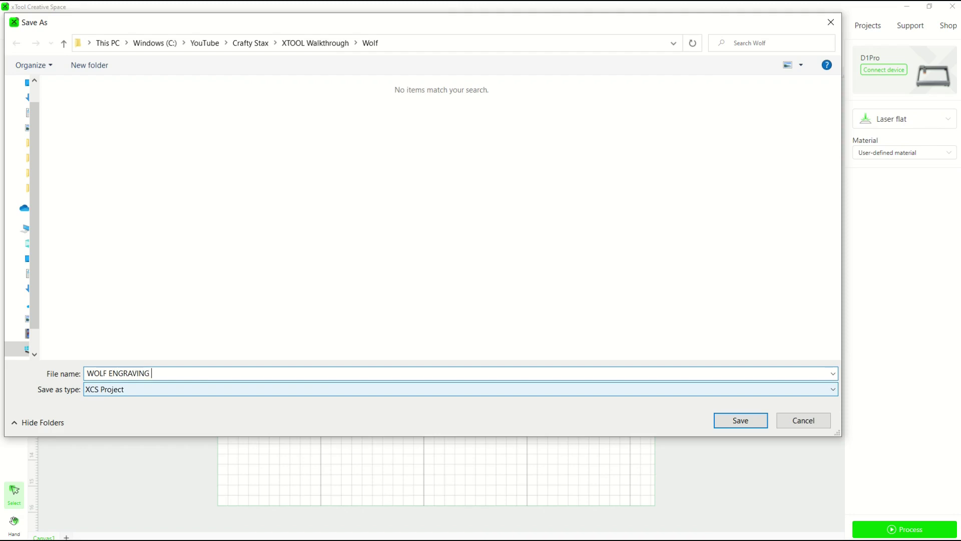
key(Return)
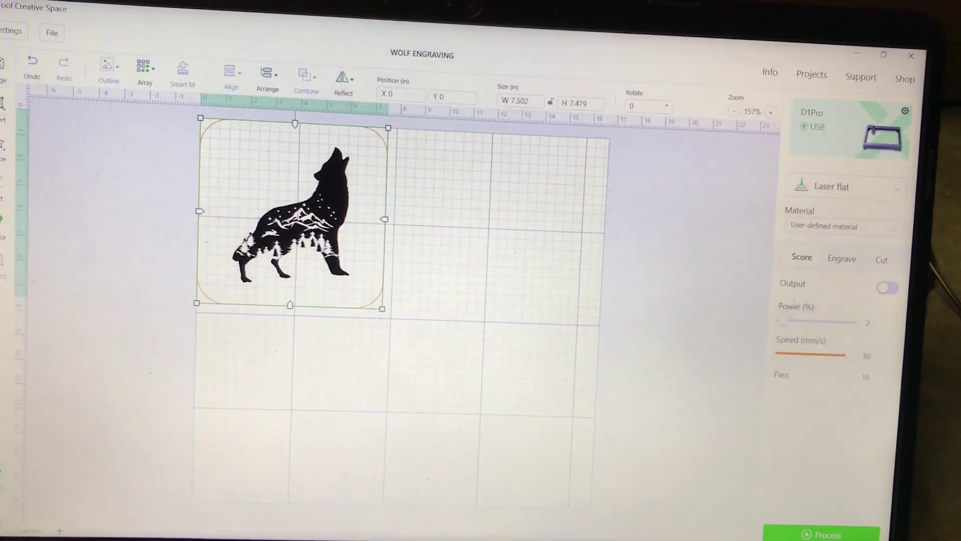
Turn on the score output for the rounded square and send the design to processing
click(953, 280)
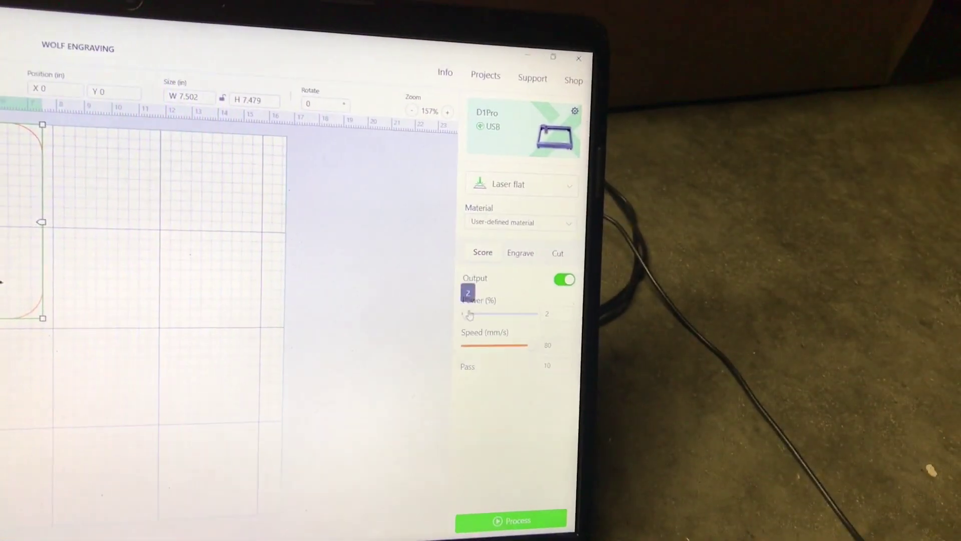
mouse_move(468, 323)
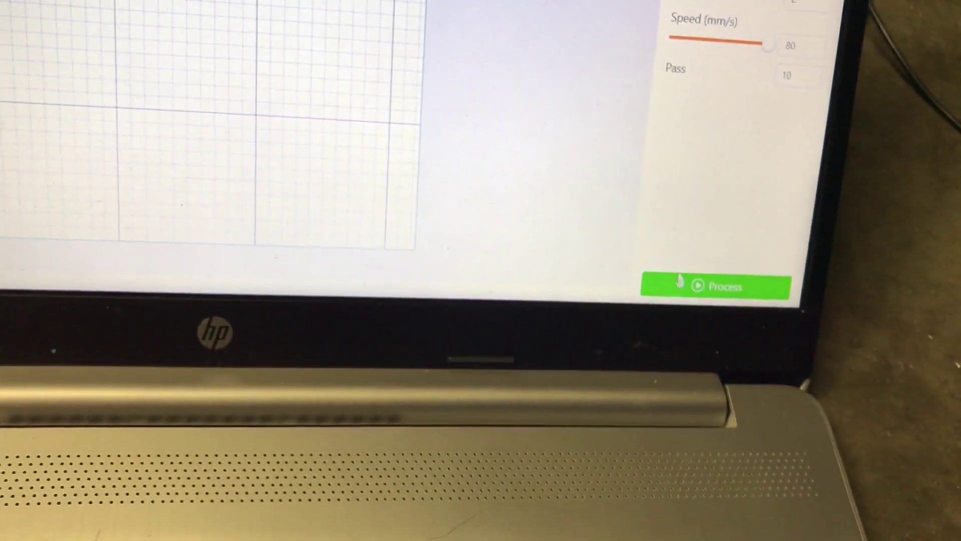
click(679, 280)
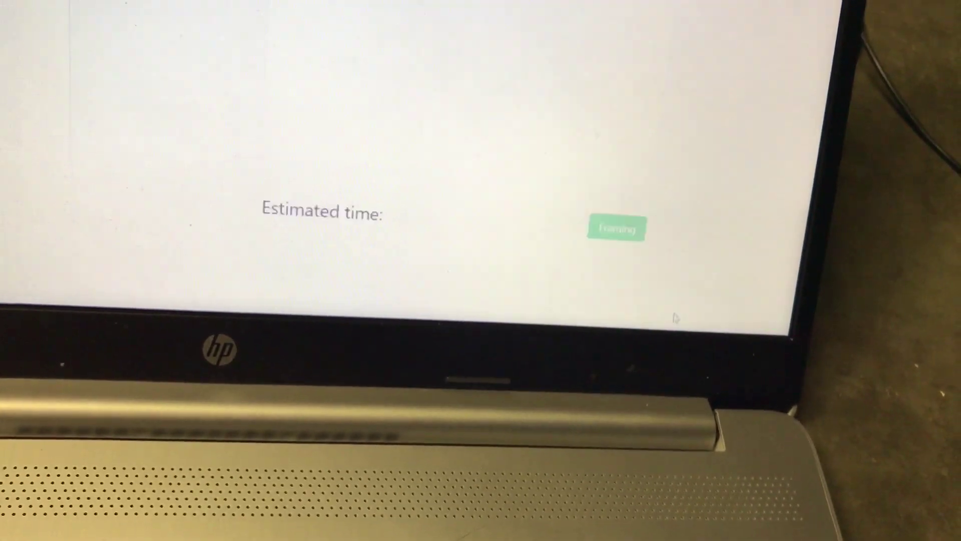